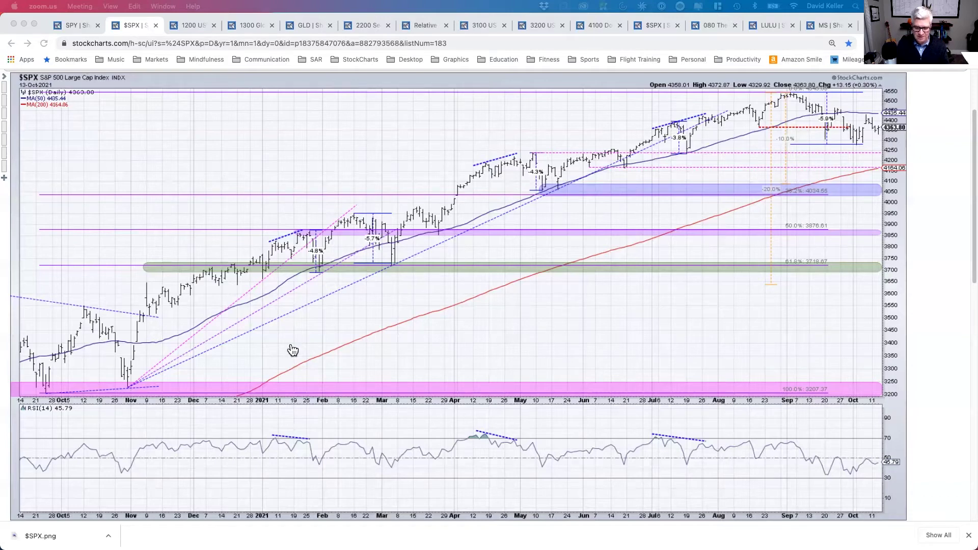
- Switch to the $SPX.png chart in Preview and sketch a curved base under the September–October lows plus a price path rising above 4500
key(super+Tab)
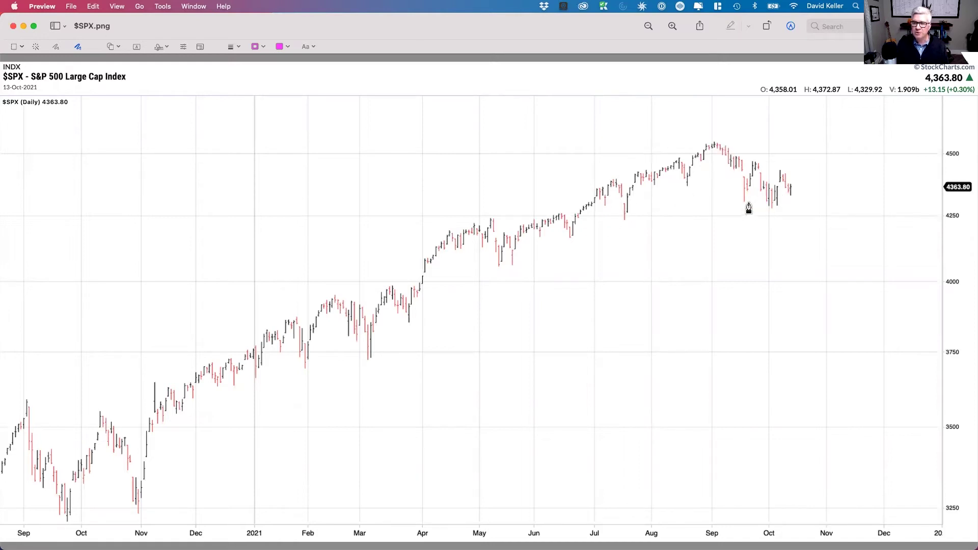
mouse_move(740, 202)
mouse_down()
mouse_move(811, 214)
mouse_move(815, 200)
mouse_up()
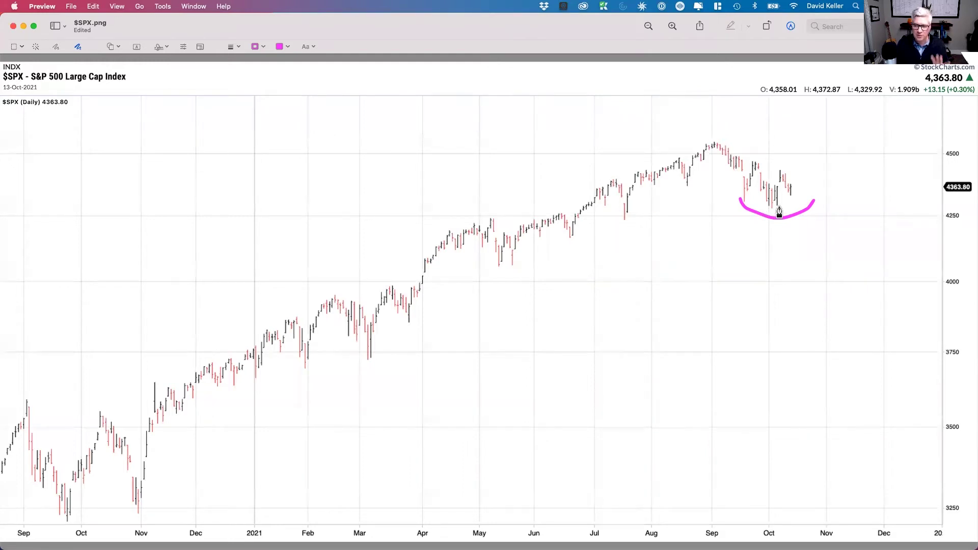
drag(791, 182, 827, 138)
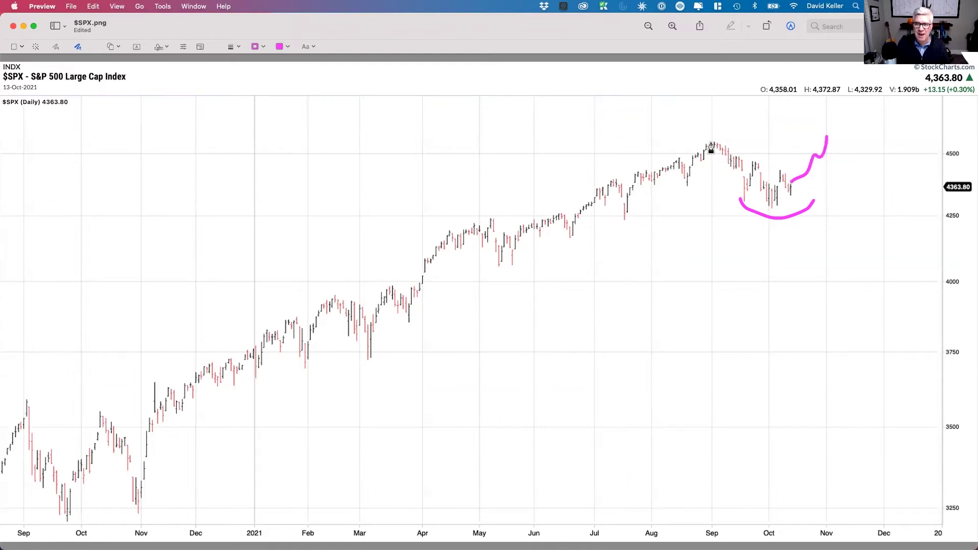
mouse_move(833, 139)
mouse_down()
mouse_move(854, 136)
mouse_move(874, 99)
mouse_up()
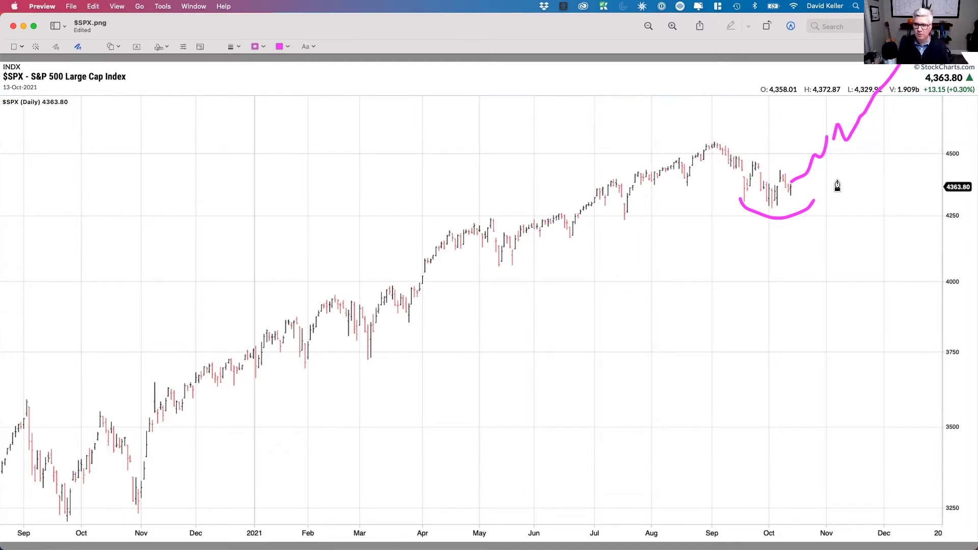
- Undo the curved base and the rising price path strokes
key(super+z)
key(super+z)
key(super+z)
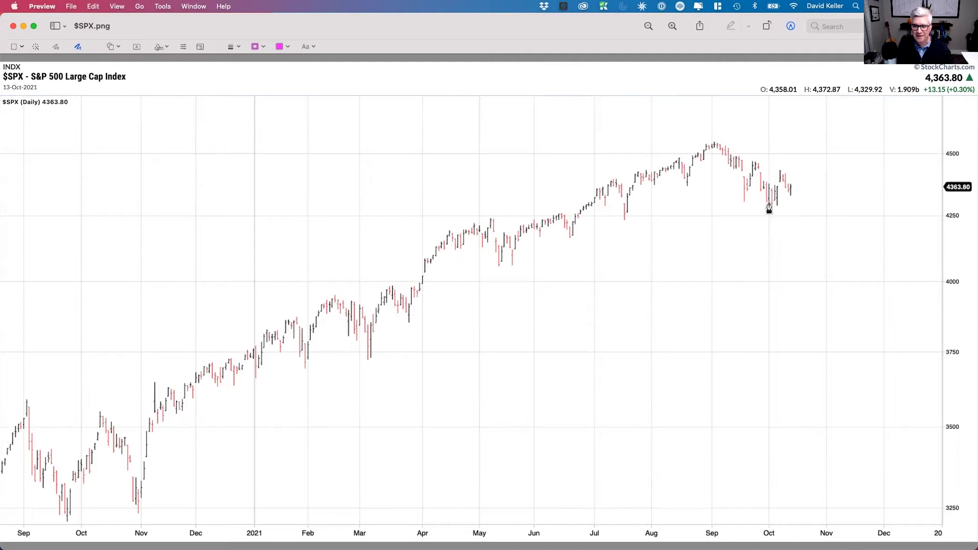
- Sketch a path dipping to about 4100 and rebounding above 4500, with support at the May lows, and circle the September 2020 low and September 2021 high
mouse_move(789, 191)
mouse_down()
mouse_move(827, 246)
mouse_move(853, 236)
mouse_move(860, 260)
mouse_move(922, 164)
mouse_move(950, 190)
mouse_up()
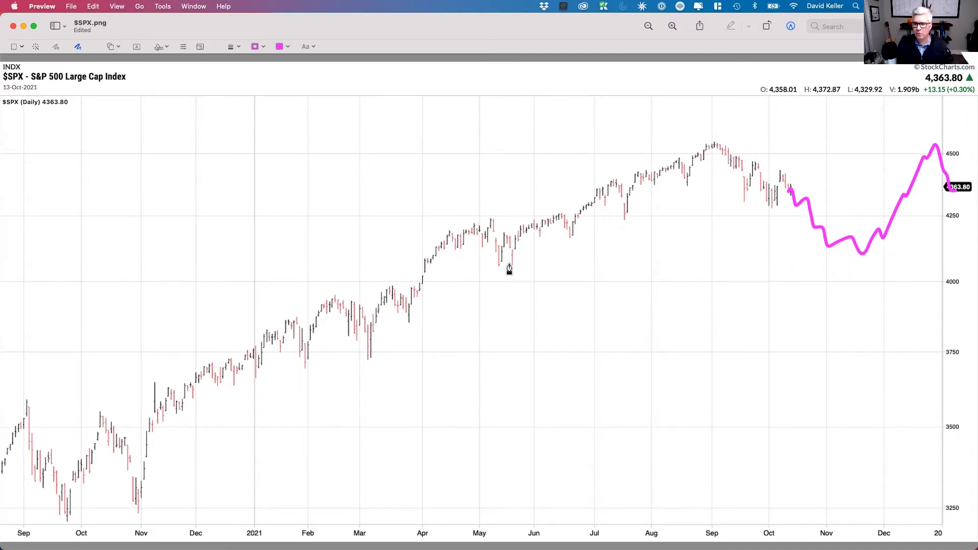
mouse_move(489, 264)
mouse_down()
mouse_move(749, 268)
mouse_move(963, 250)
mouse_move(902, 271)
mouse_move(652, 276)
mouse_move(498, 261)
mouse_move(507, 259)
mouse_up()
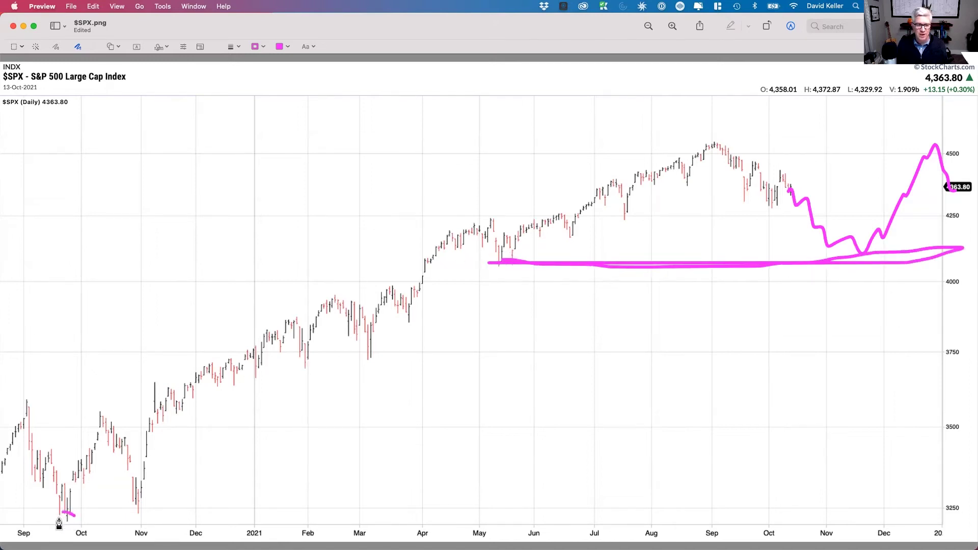
mouse_move(74, 514)
mouse_down()
mouse_move(59, 519)
mouse_move(75, 522)
mouse_up()
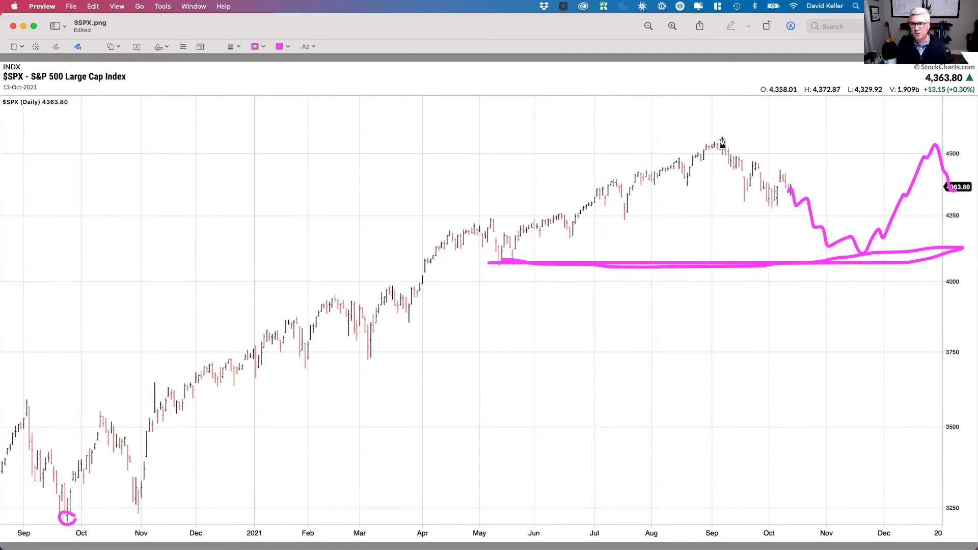
mouse_move(720, 146)
mouse_down()
mouse_move(703, 152)
mouse_move(716, 156)
mouse_move(721, 142)
mouse_up()
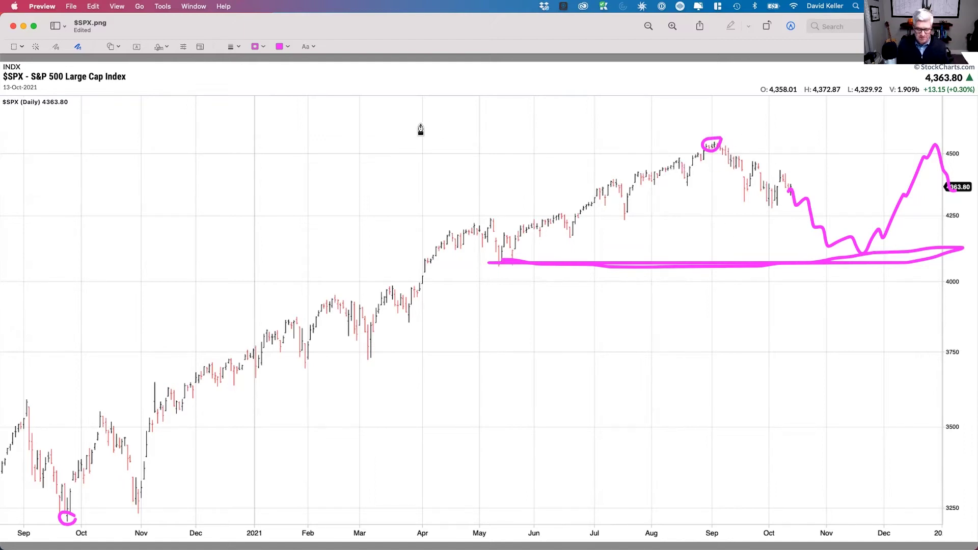
- Undo the two circles, the May support line and the dip-and-rebound path
key(super+z)
key(super+z)
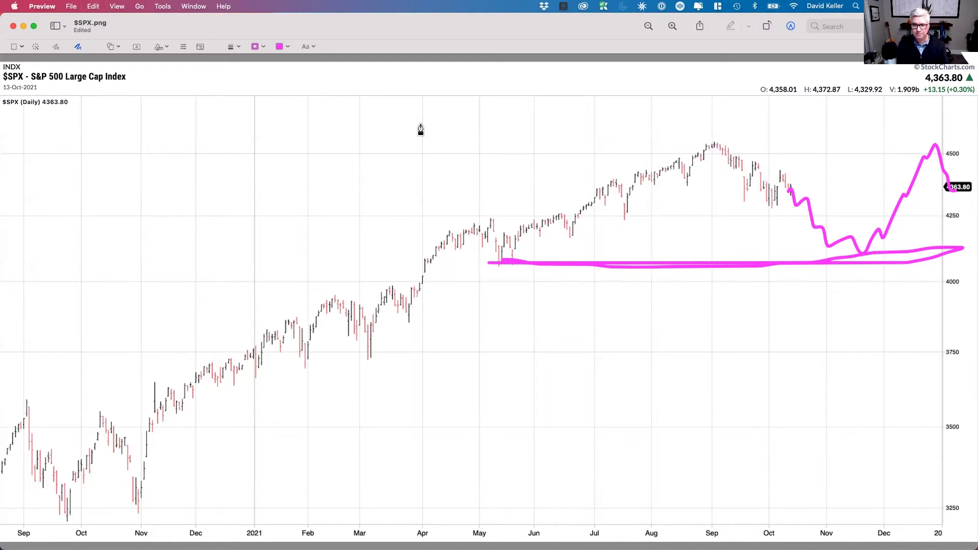
key(super+z)
key(super+z)
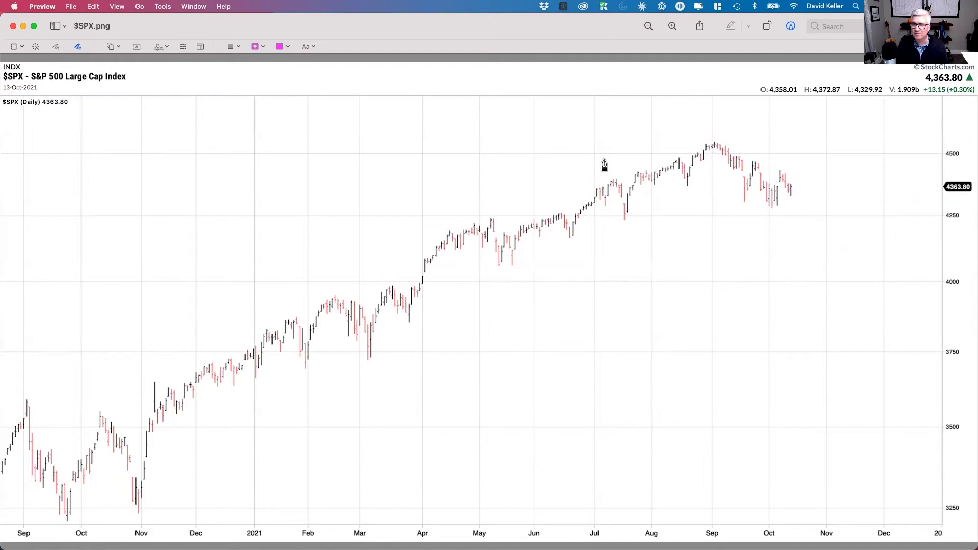
- Sketch a path falling to about 4100 and recovering well above 4500, with horizontal lines at the May lows and the September high
mouse_move(787, 195)
mouse_down()
mouse_move(784, 204)
mouse_move(834, 256)
mouse_move(857, 258)
mouse_up()
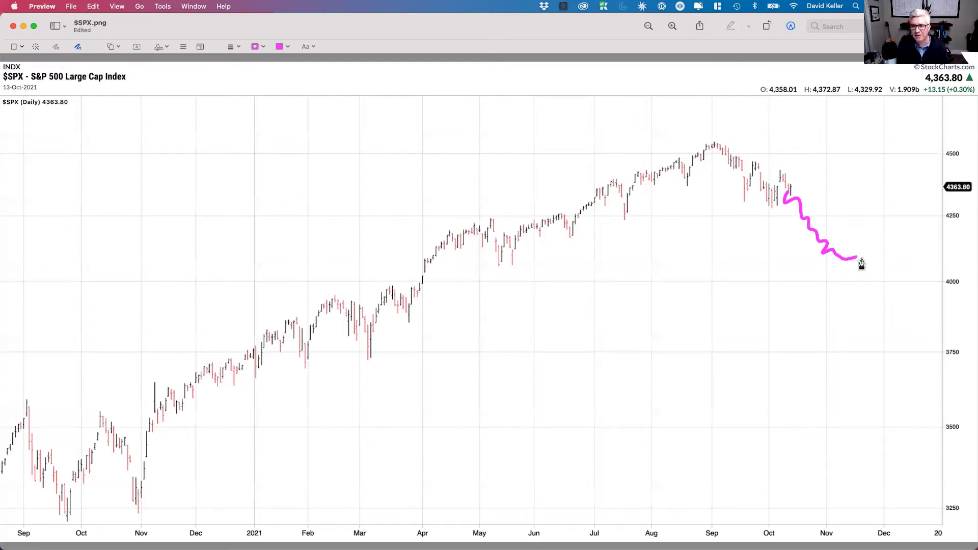
mouse_move(861, 257)
mouse_down()
mouse_move(894, 218)
mouse_move(923, 150)
mouse_move(933, 162)
mouse_up()
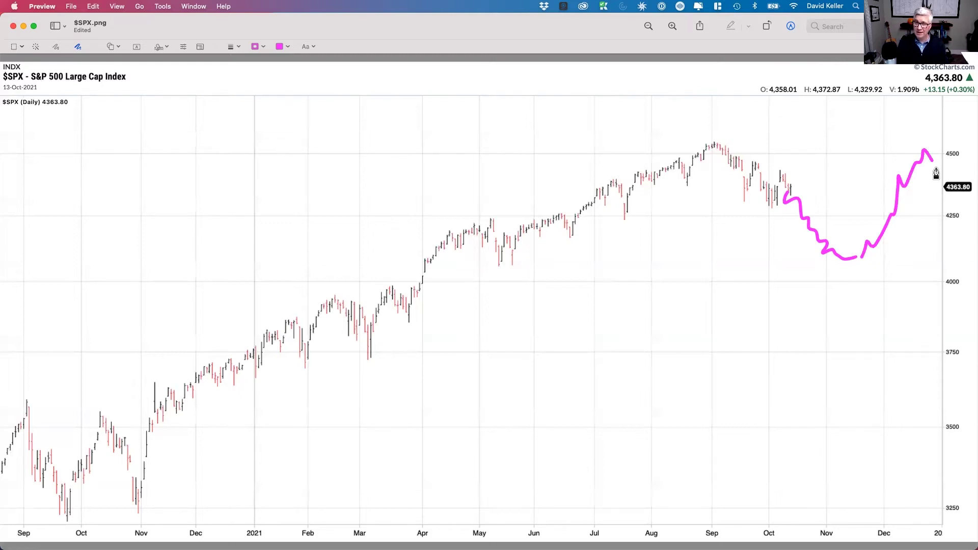
drag(937, 167, 967, 106)
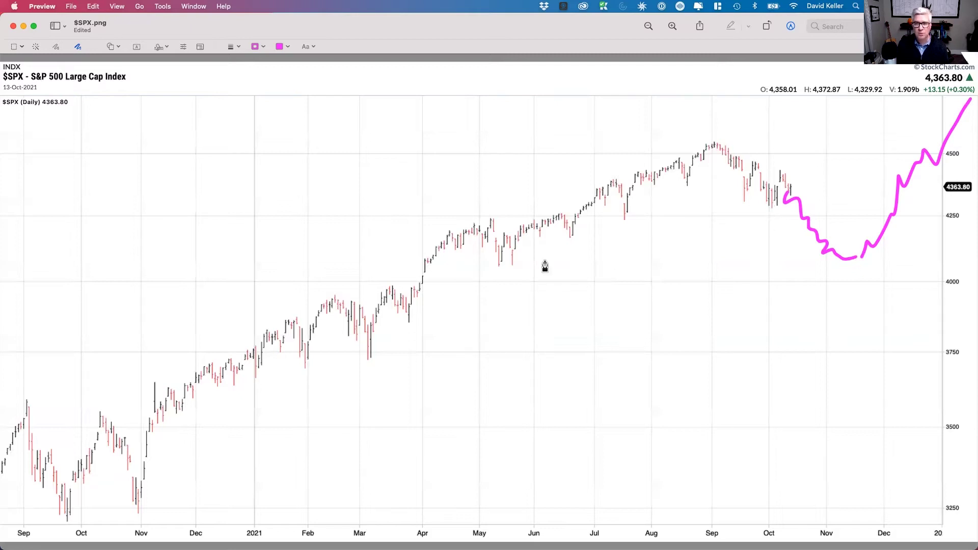
drag(492, 264, 966, 260)
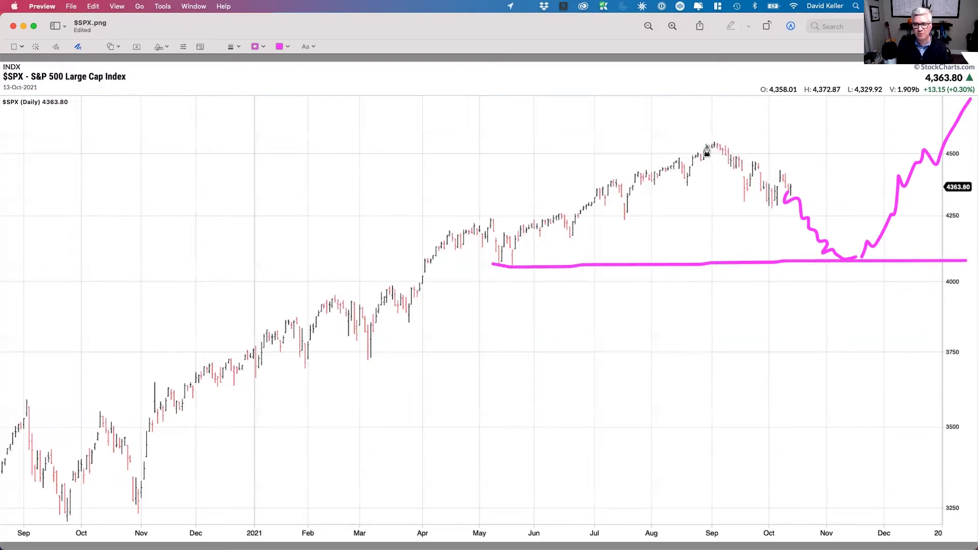
drag(704, 140, 960, 144)
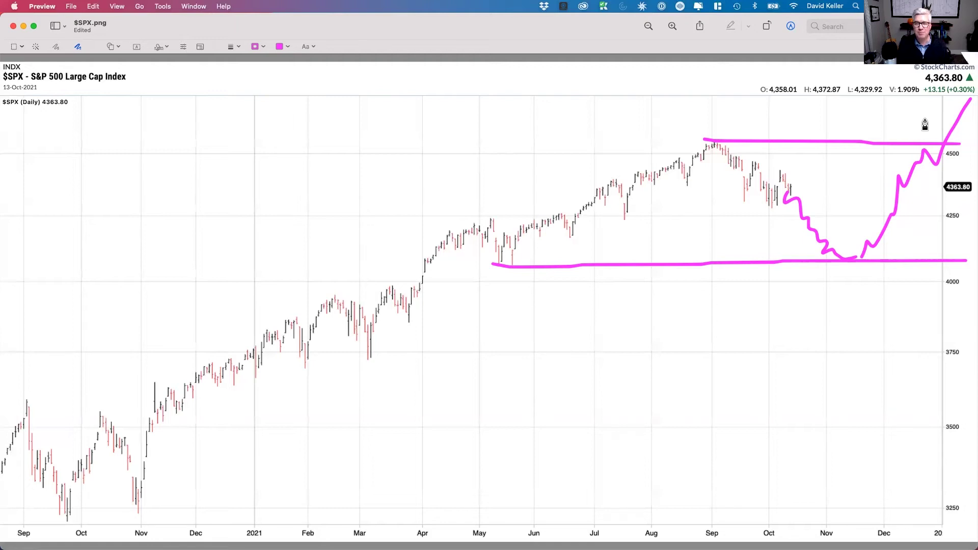
- Undo the two horizontal lines and the recovery path strokes
key(super+z)
key(super+z)
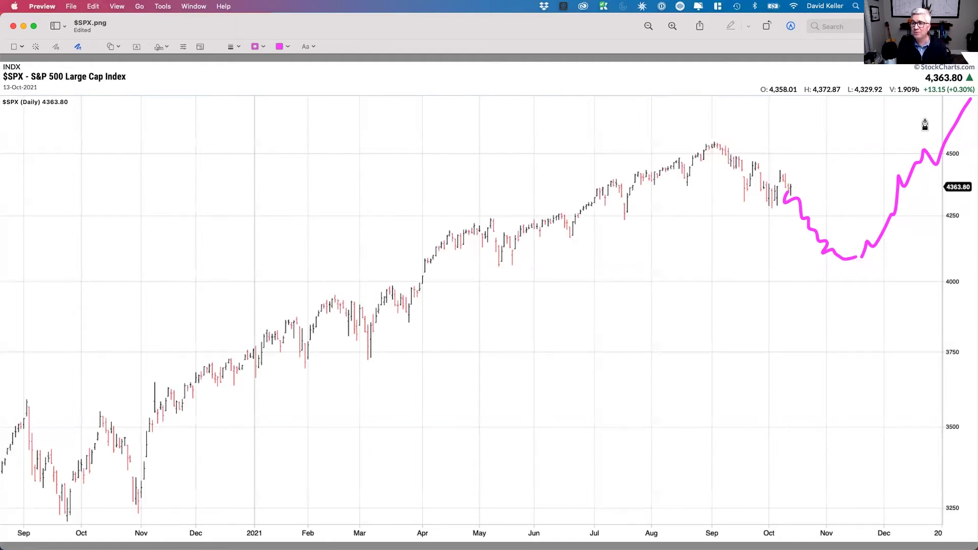
key(super+z)
key(super+z)
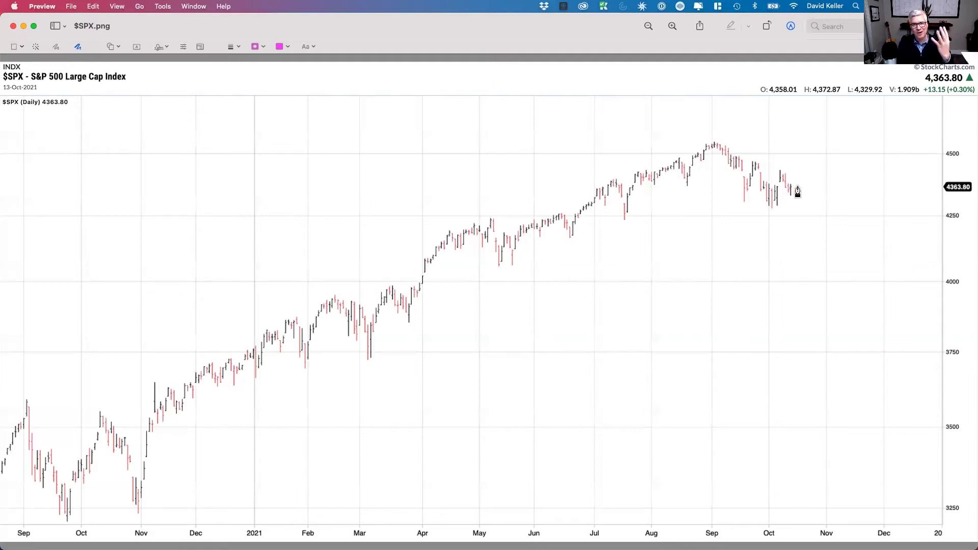
- Sketch a declining path from October down to about 3650, with support lines from the May lows and the January–March lows
mouse_move(794, 191)
mouse_down()
mouse_move(808, 221)
mouse_move(869, 262)
mouse_up()
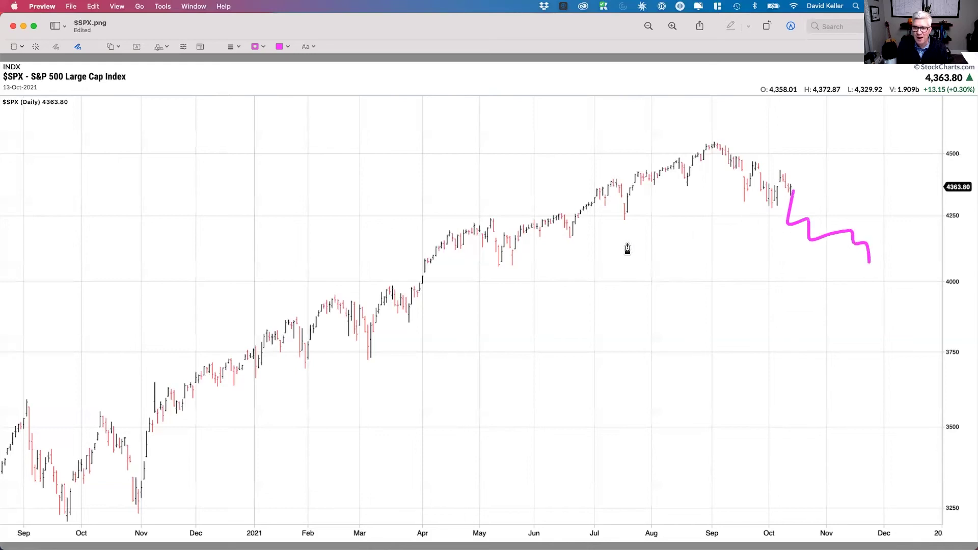
mouse_move(492, 264)
mouse_down()
mouse_move(836, 273)
mouse_move(965, 262)
mouse_up()
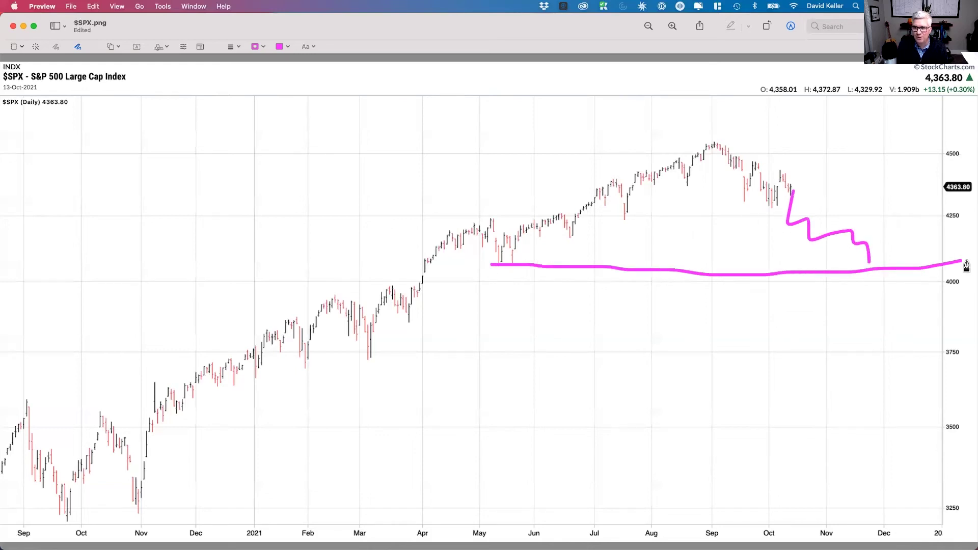
mouse_move(878, 258)
mouse_down()
mouse_move(878, 282)
mouse_move(909, 289)
mouse_move(940, 384)
mouse_up()
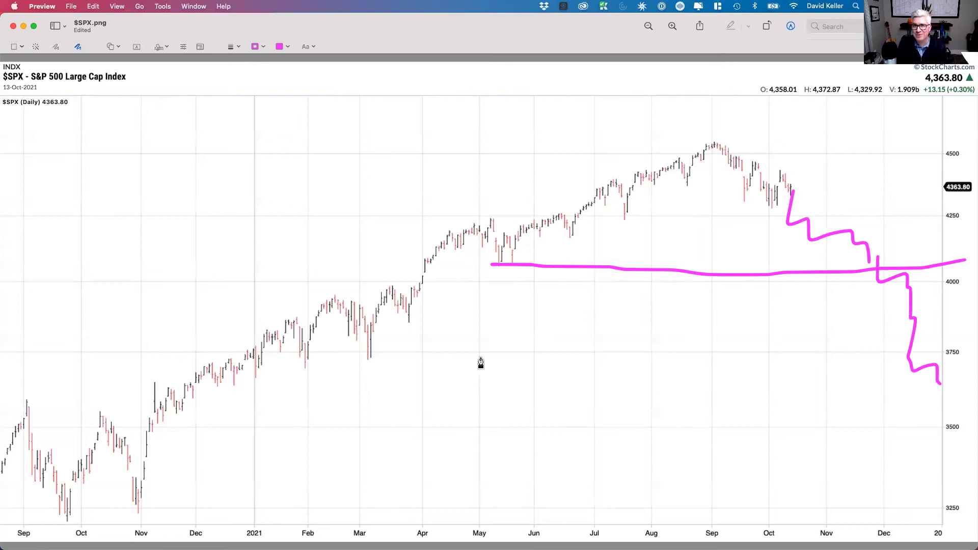
mouse_move(296, 362)
mouse_down()
mouse_move(500, 379)
mouse_move(797, 384)
mouse_move(963, 373)
mouse_up()
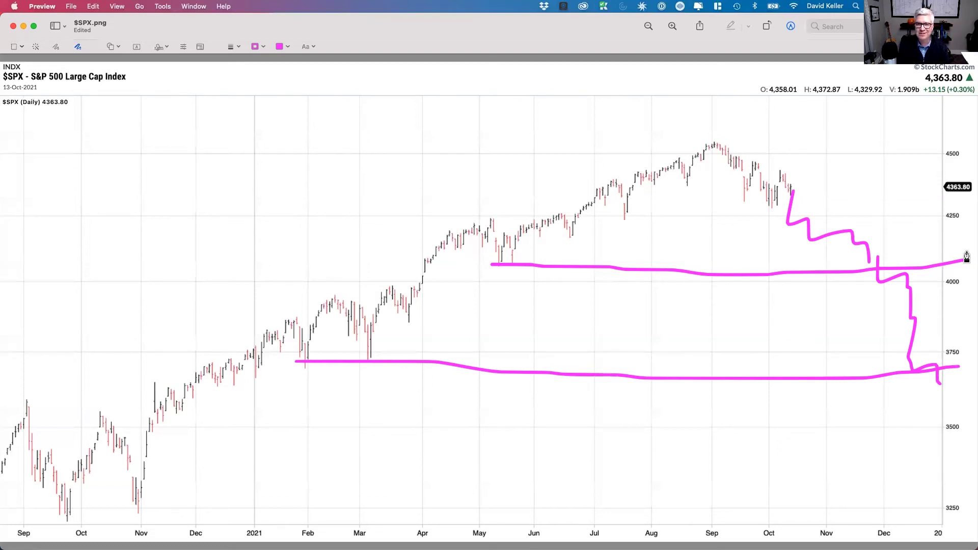
- Undo the declining path and both of its support lines
key(super+z)
key(super+z)
key(super+z)
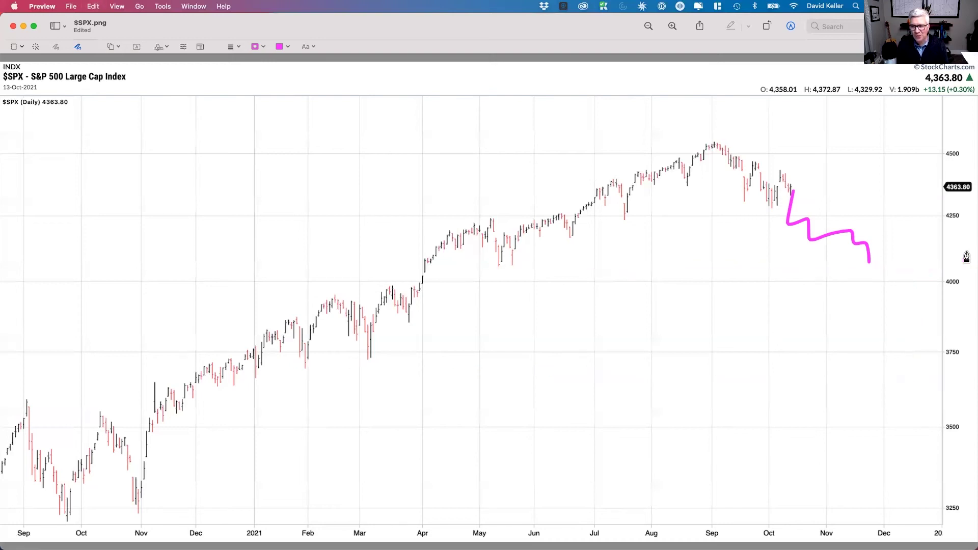
key(super+z)
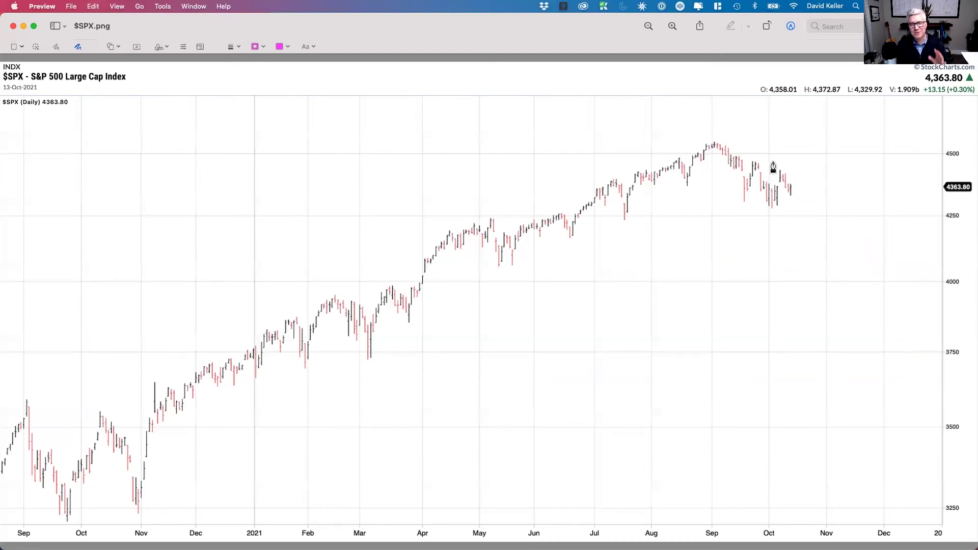